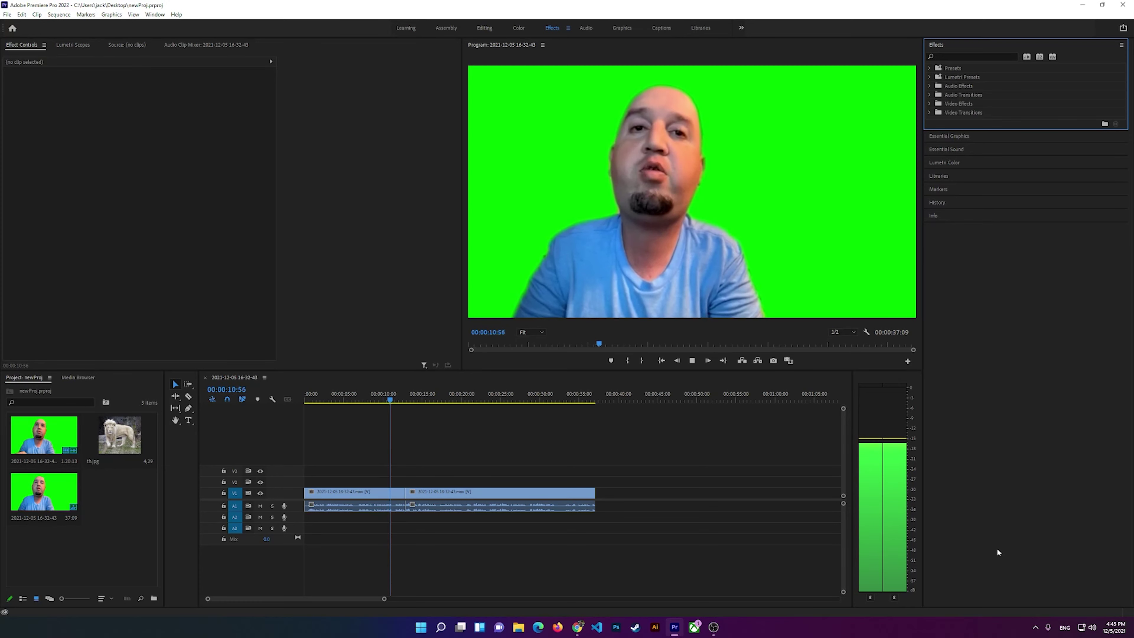
# Stop playback at about 00:00:12:52 and select the video and audio clips in the timeline.
pyautogui.press('space')
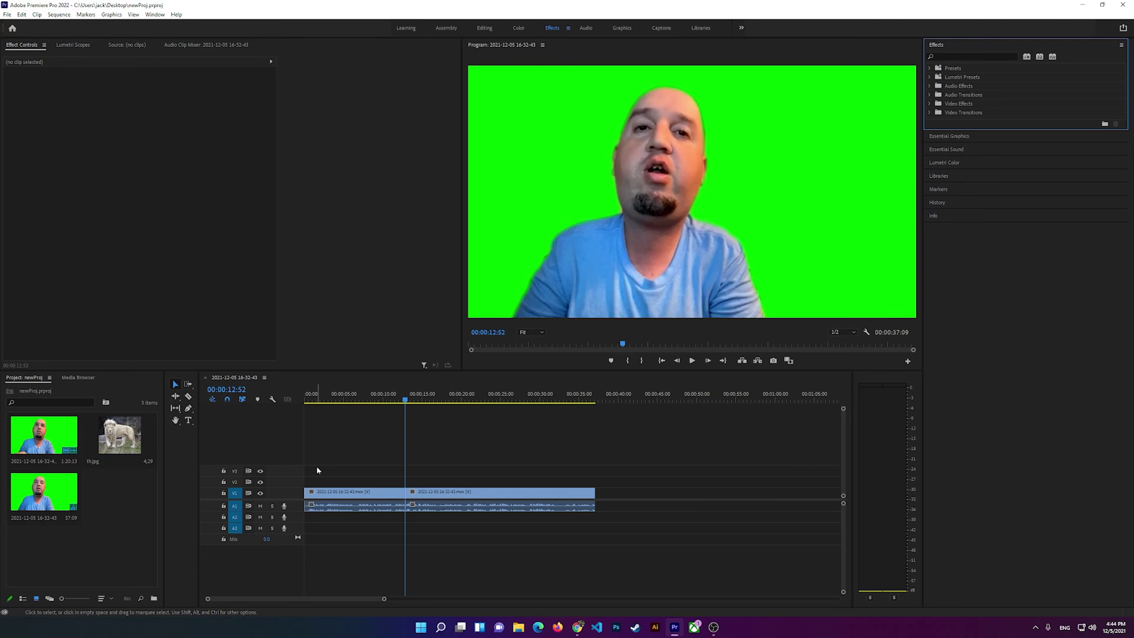
pyautogui.moveTo(317, 470); pyautogui.dragTo(484, 517)
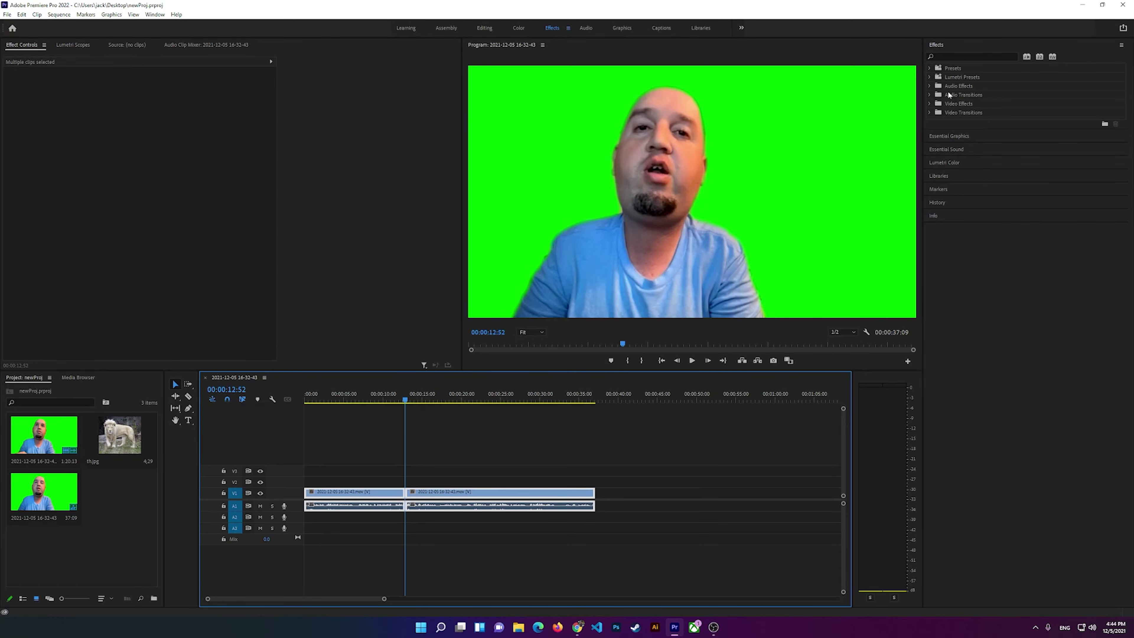
pyautogui.click(569, 28)
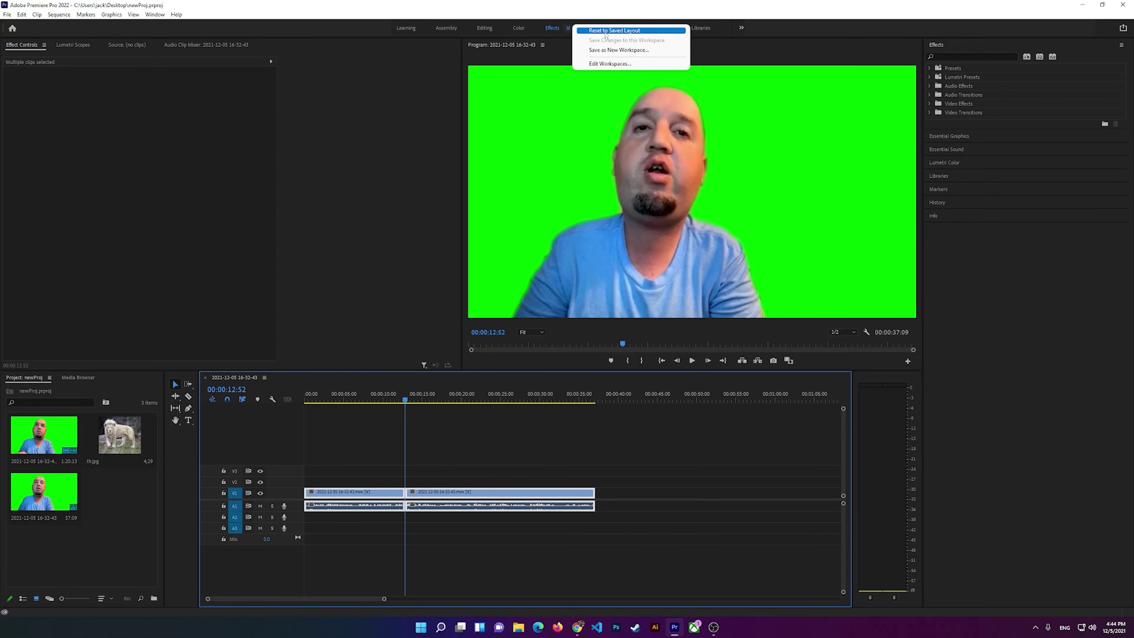
pyautogui.click(650, 15)
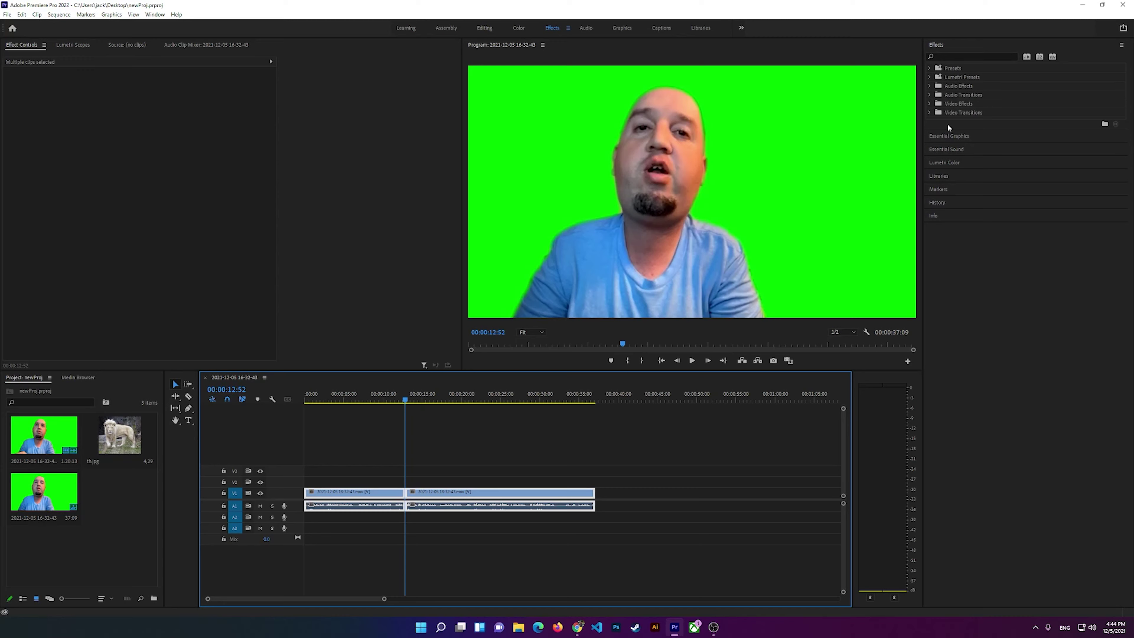
# Search the Effects panel for 'keying' and apply Ultra Key to the second clip on V1.
pyautogui.click(947, 56)
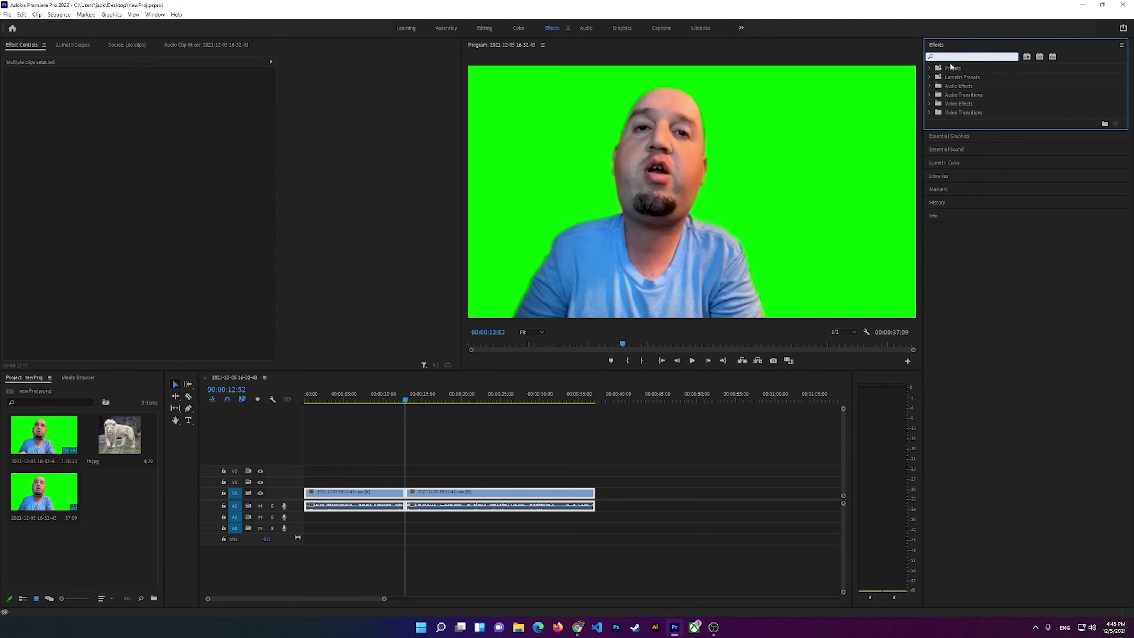
pyautogui.write('keying')
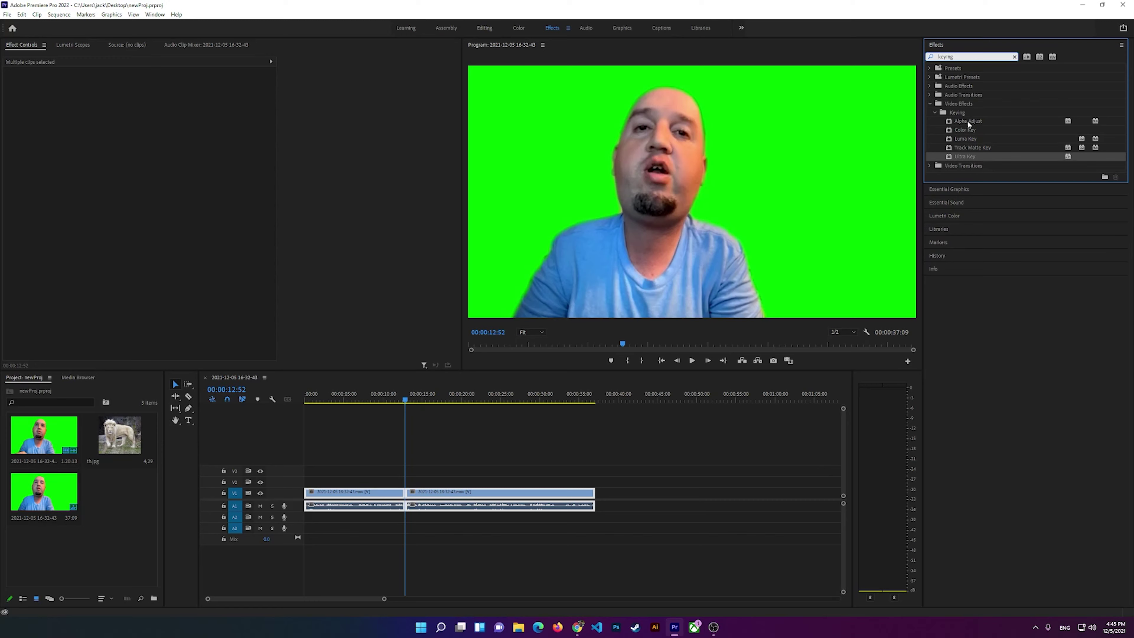
pyautogui.click(966, 157)
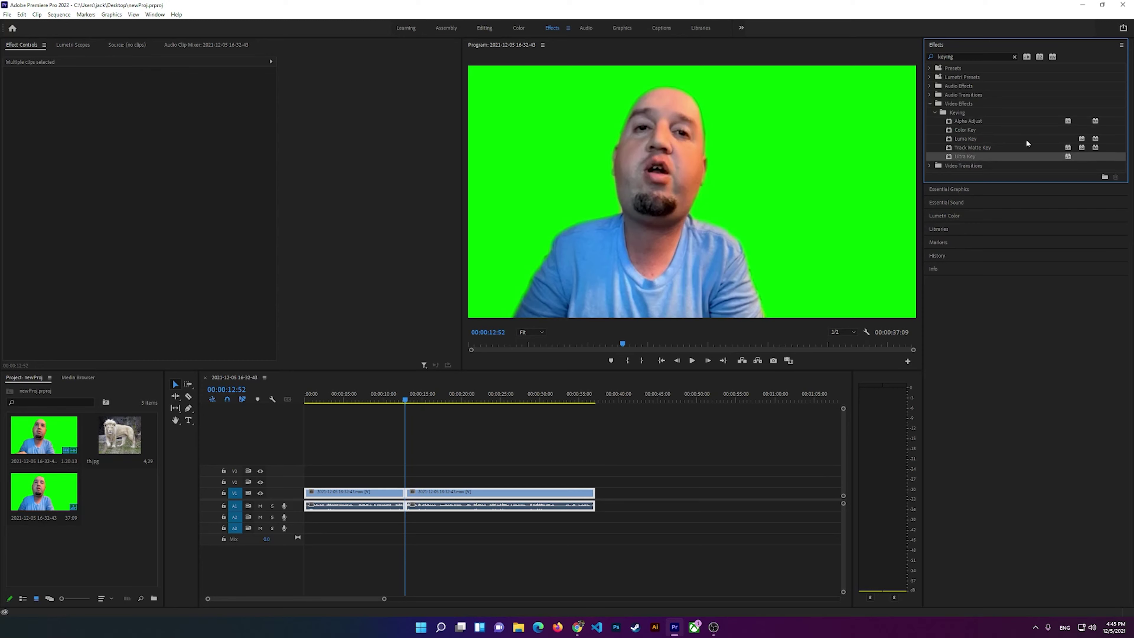
pyautogui.moveTo(962, 157); pyautogui.dragTo(417, 494)
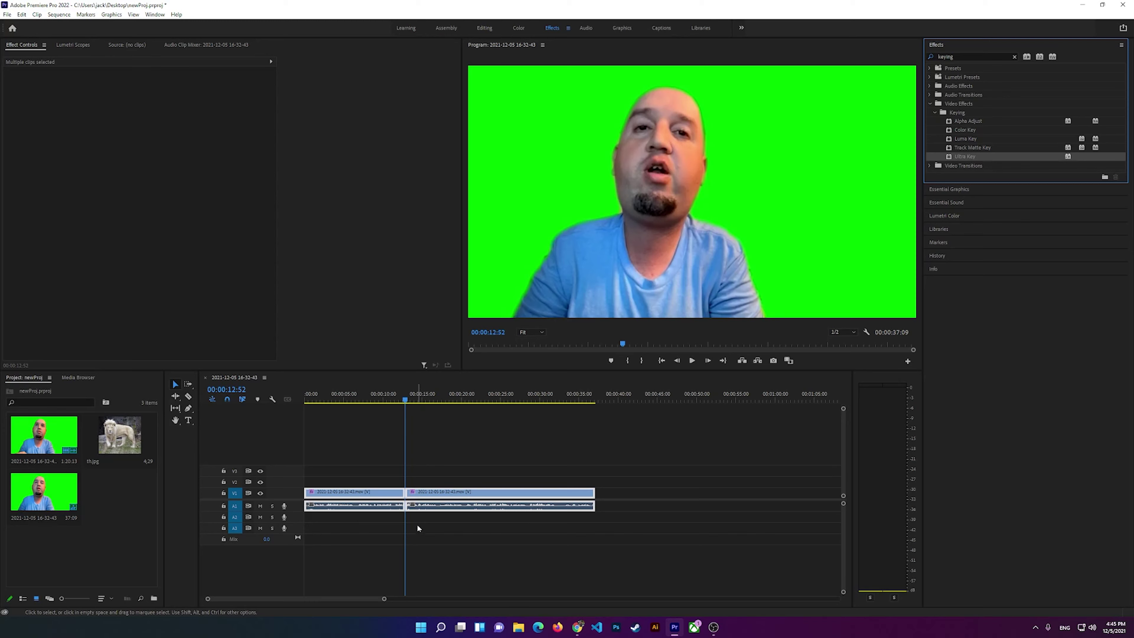
# Select both green-screen clips on V1 and move them up to track V3.
pyautogui.moveTo(346, 465)
pyautogui.mouseDown()
pyautogui.moveTo(447, 494)
pyautogui.moveTo(442, 471)
pyautogui.mouseUp()
pyautogui.click(463, 489)
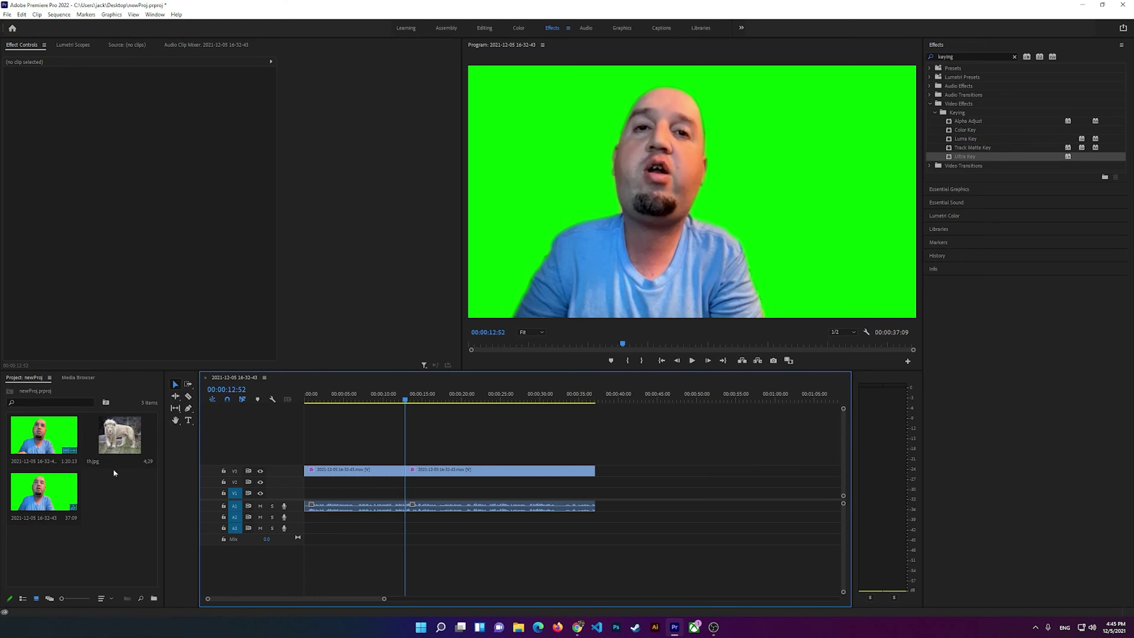
# Place th.jpg on track V2 at the sequence start, spanning the green-screen clips.
pyautogui.click(101, 442)
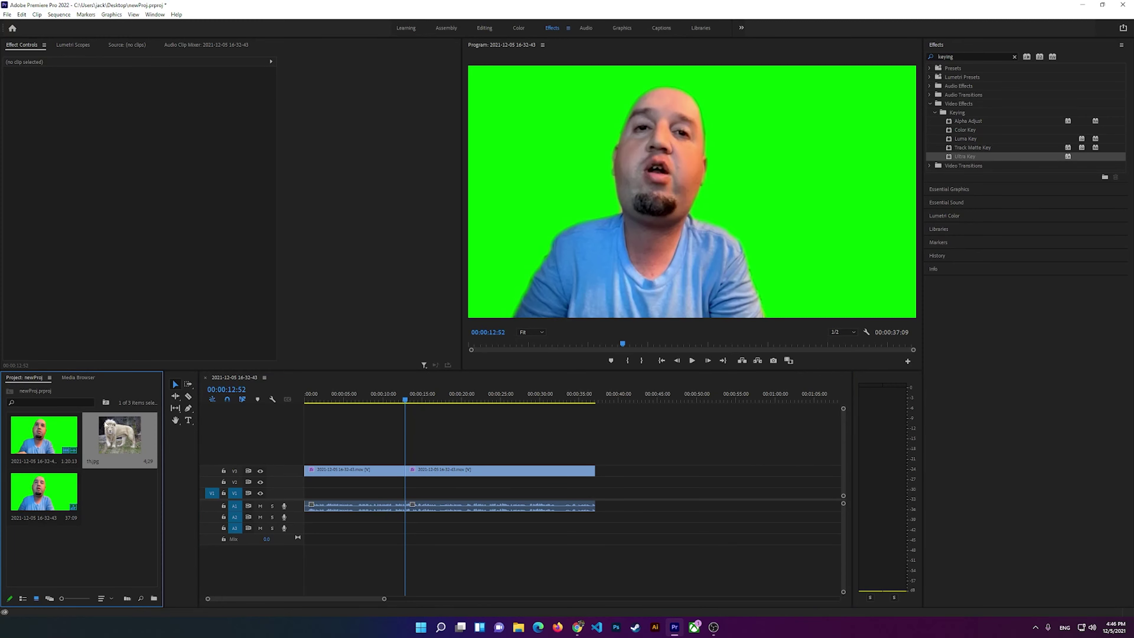
pyautogui.moveTo(101, 442); pyautogui.dragTo(308, 489)
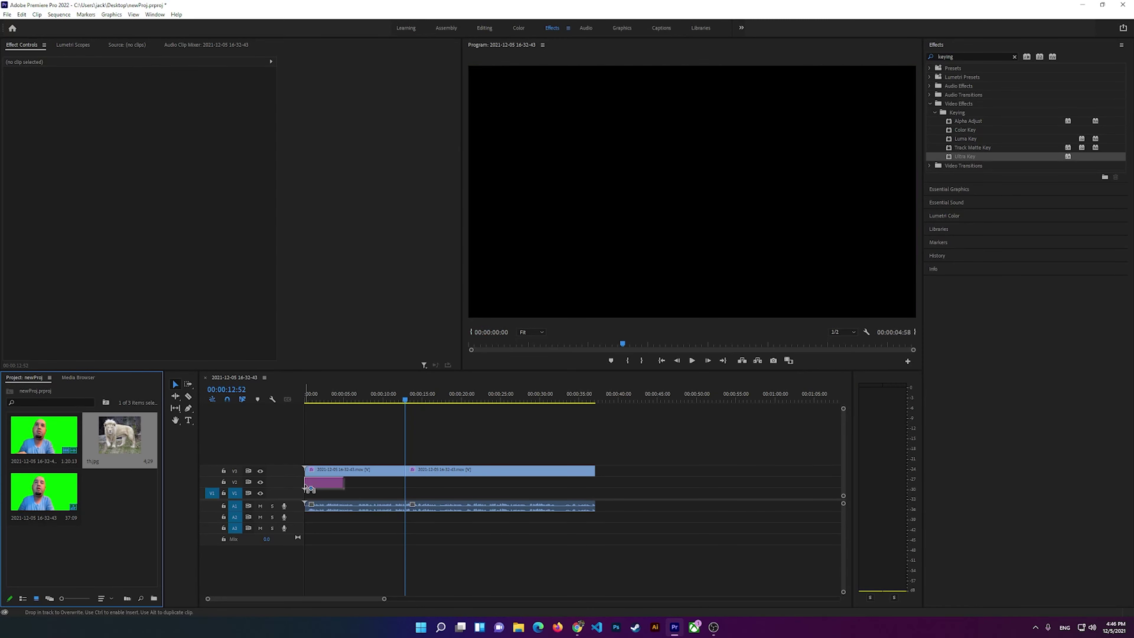
pyautogui.moveTo(308, 489); pyautogui.dragTo(595, 481)
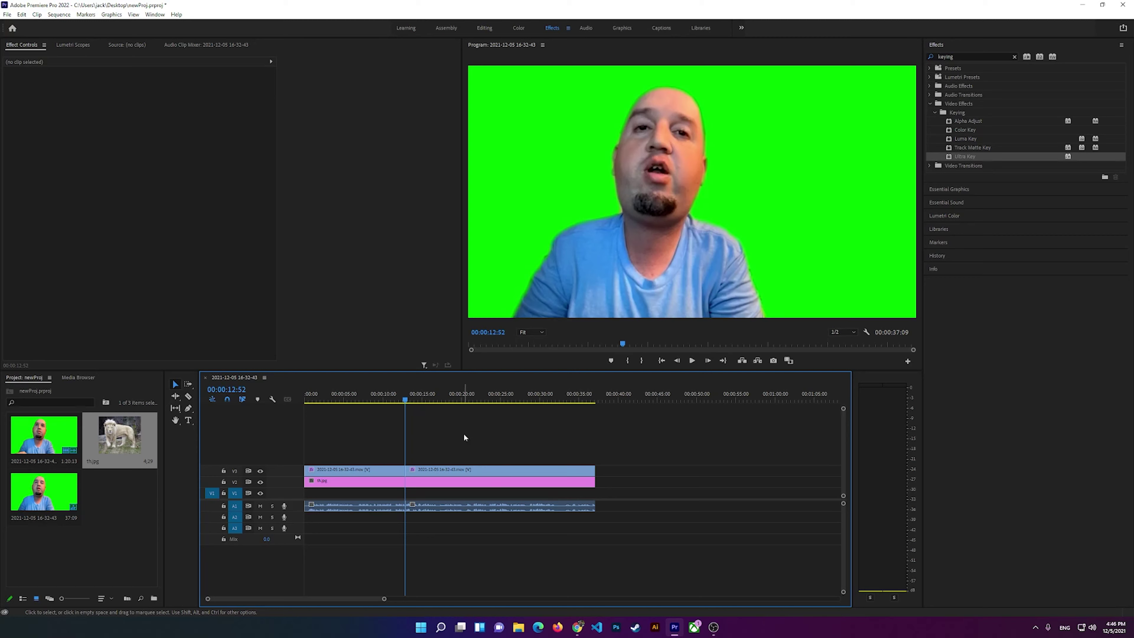
# Sample the green background as the second clip's Ultra Key Key Color, then select the first clip.
pyautogui.click(427, 474)
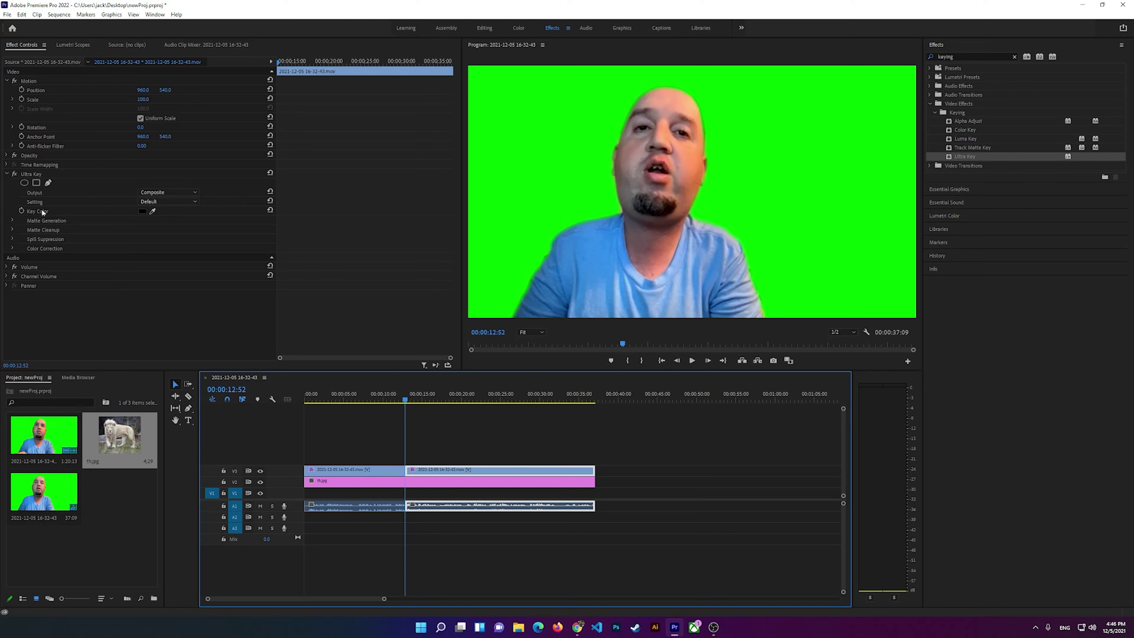
pyautogui.click(153, 211)
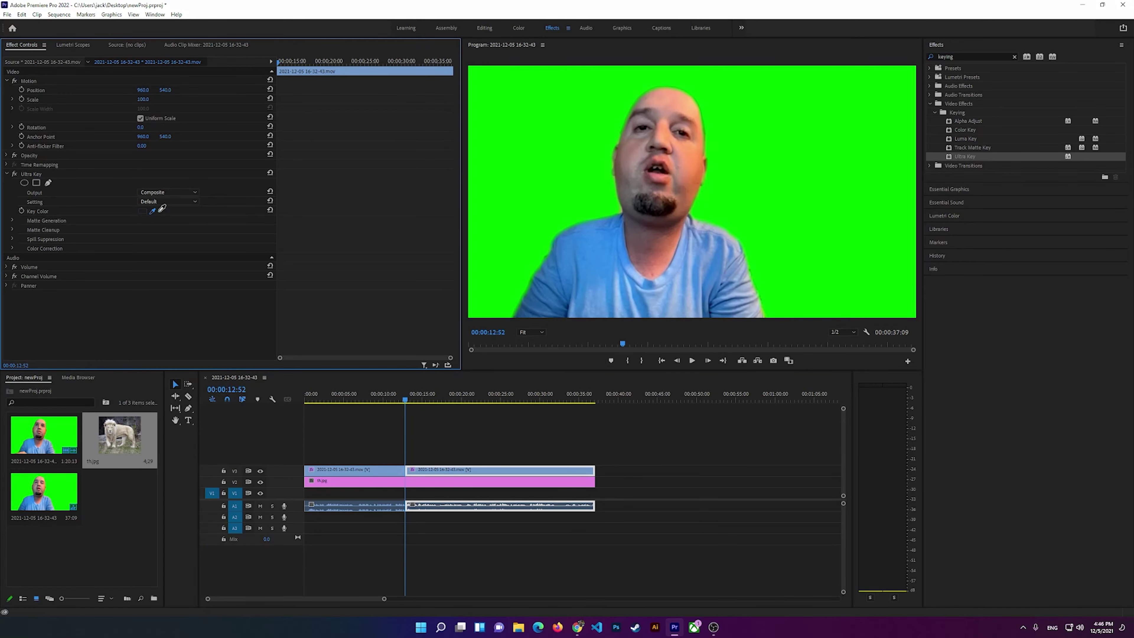
pyautogui.click(503, 232)
pyautogui.click(553, 134)
pyautogui.click(342, 475)
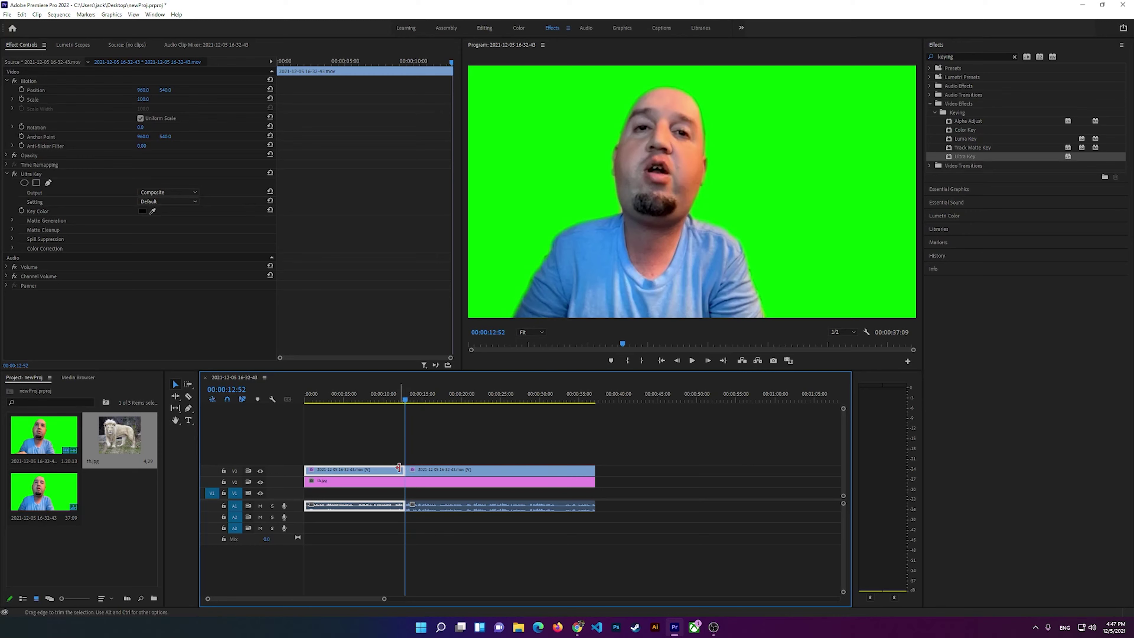
# Use the Ultra Key Key Color eyedropper to sample the first clip's green screen.
pyautogui.click(142, 212)
pyautogui.click(656, 263)
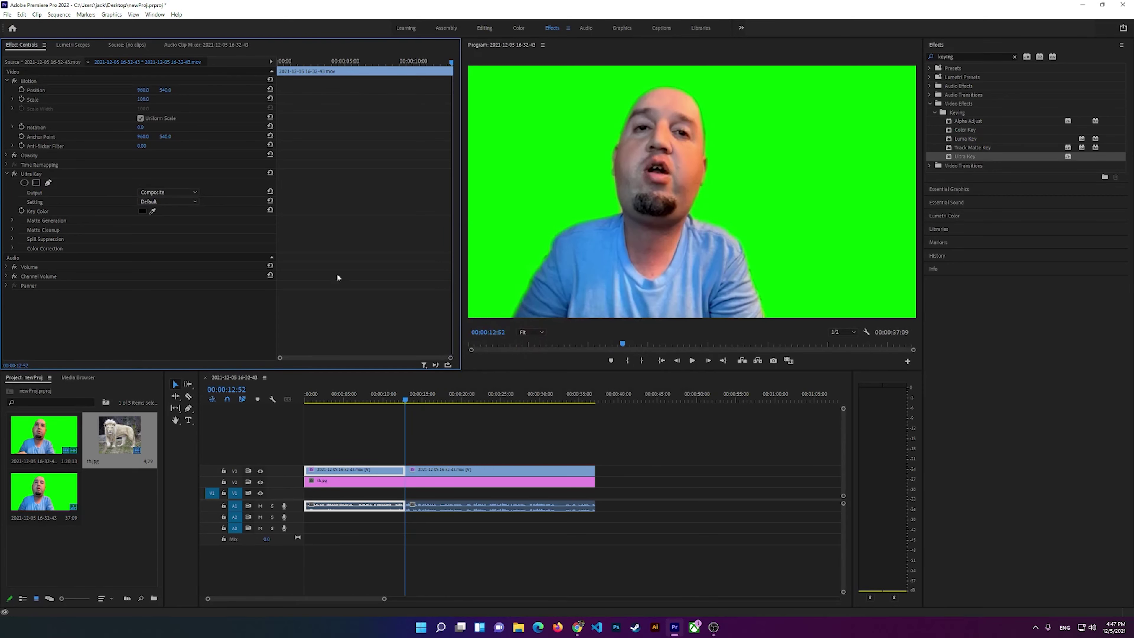
pyautogui.click(153, 211)
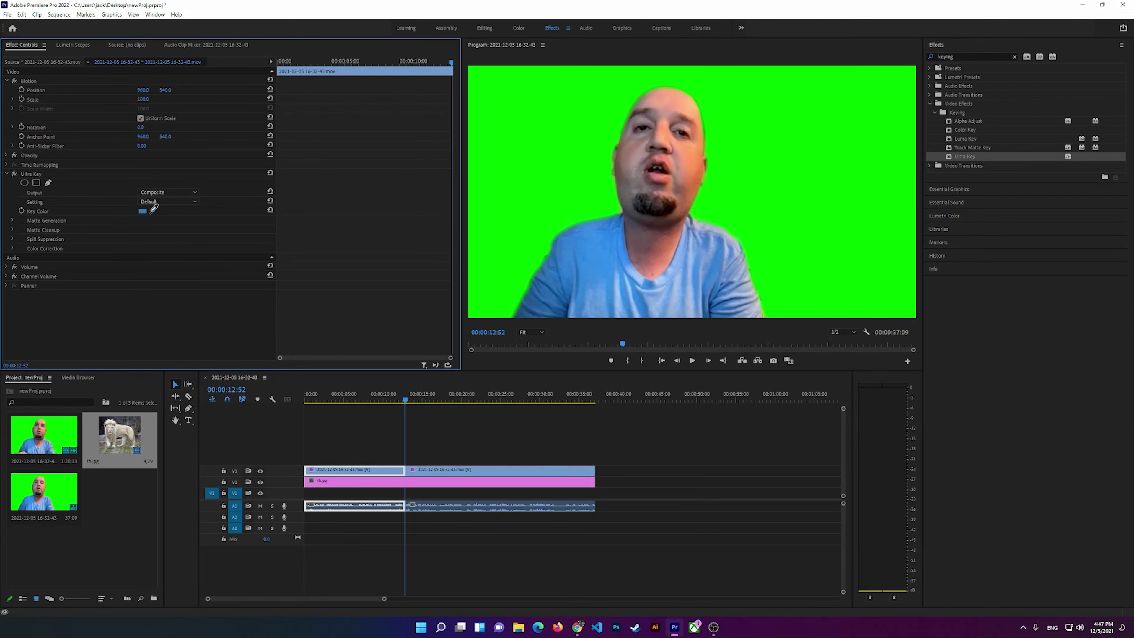
pyautogui.click(559, 148)
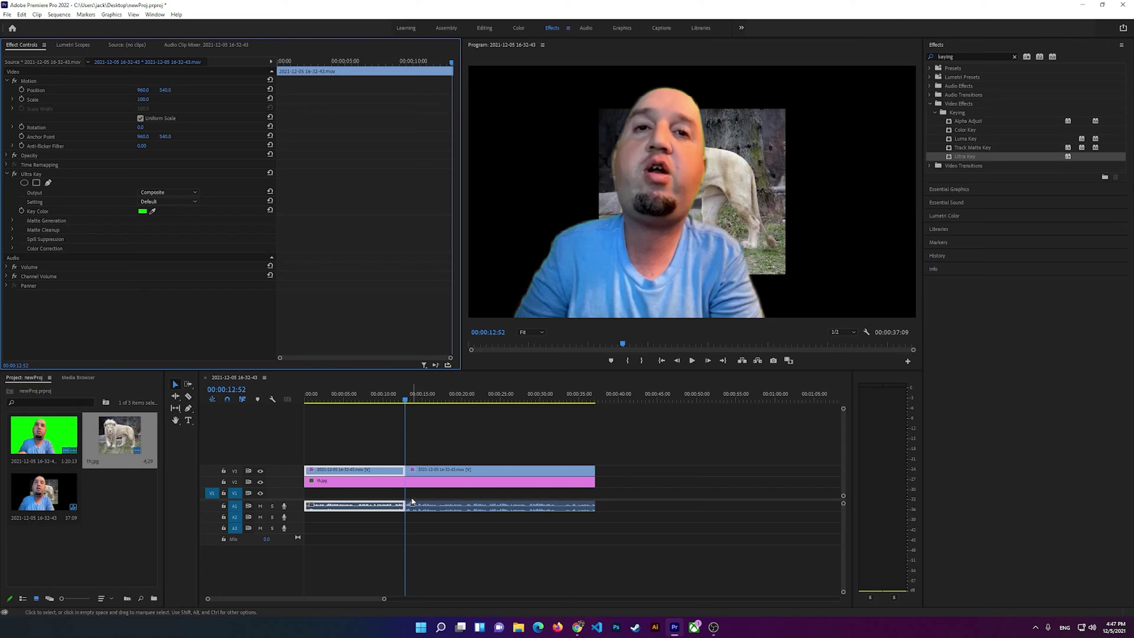
# Scale up the th.jpg lion photo on V2 to fill the frame and play the composite.
pyautogui.click(418, 488)
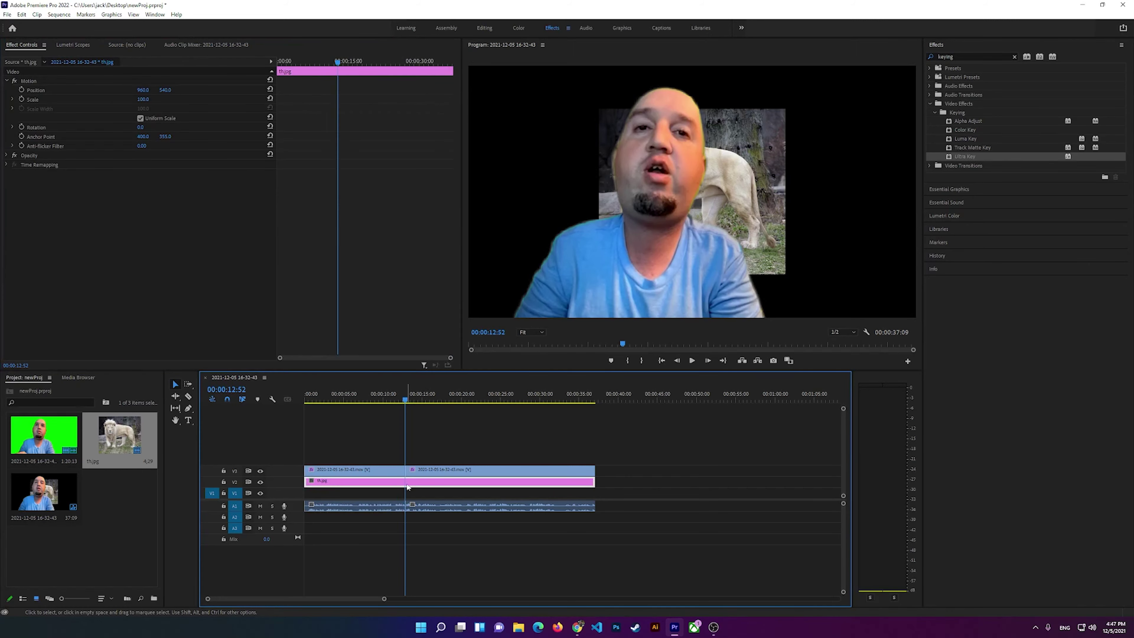
pyautogui.moveTo(143, 102)
pyautogui.mouseDown()
pyautogui.moveTo(202, 99)
pyautogui.moveTo(126, 90)
pyautogui.moveTo(189, 90)
pyautogui.mouseUp()
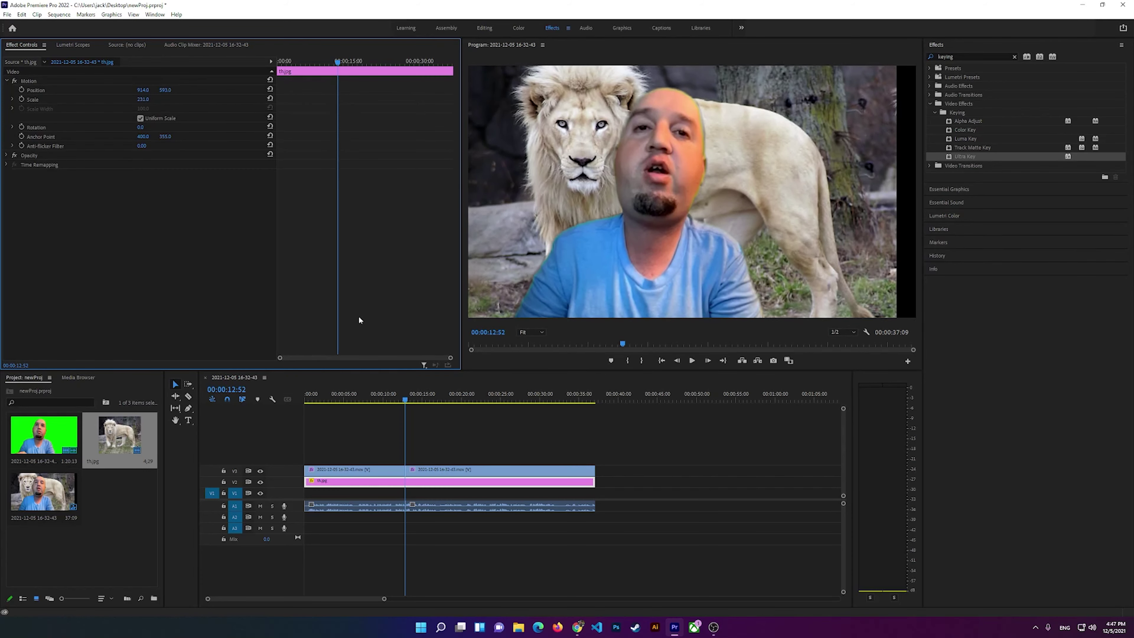
pyautogui.press('space')
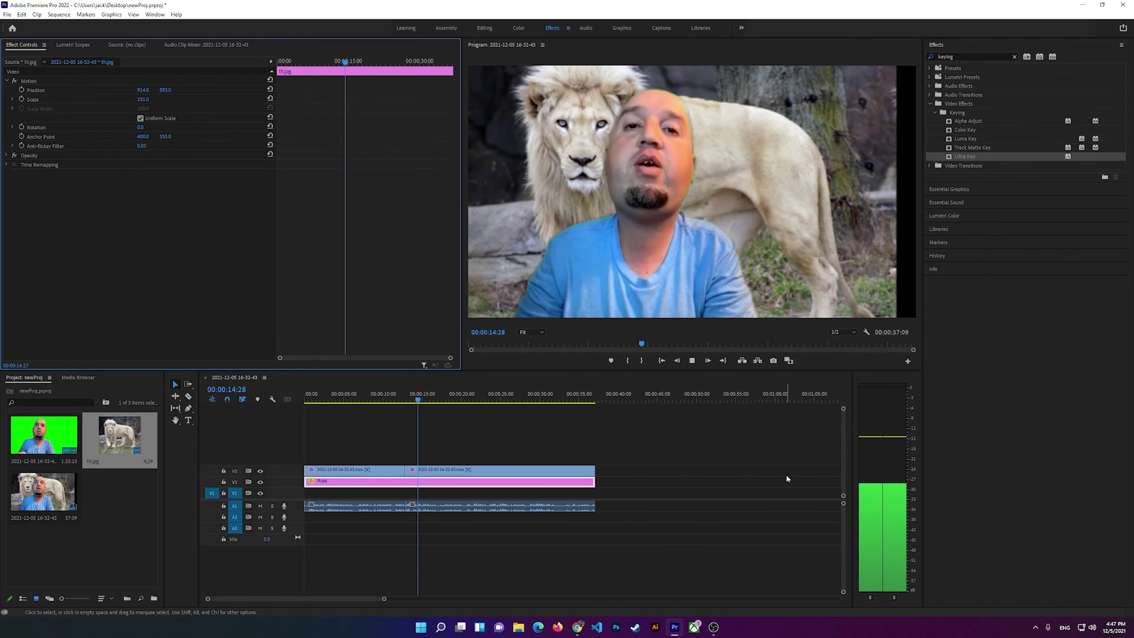